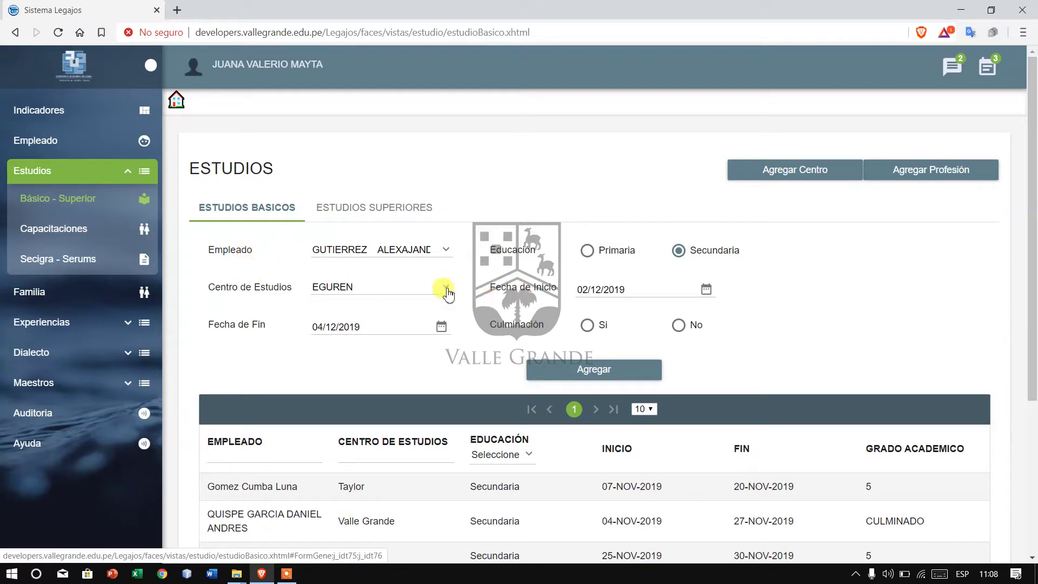
Look over the Estudios Superiores form, return to Estudios Basicos and check the list of selectable employees.
click(396, 206)
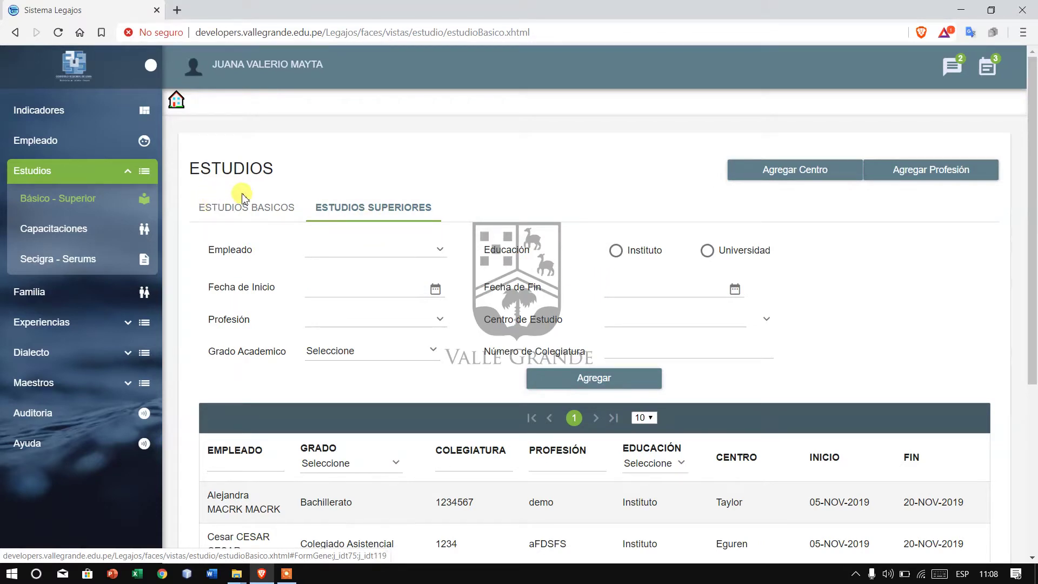
click(241, 212)
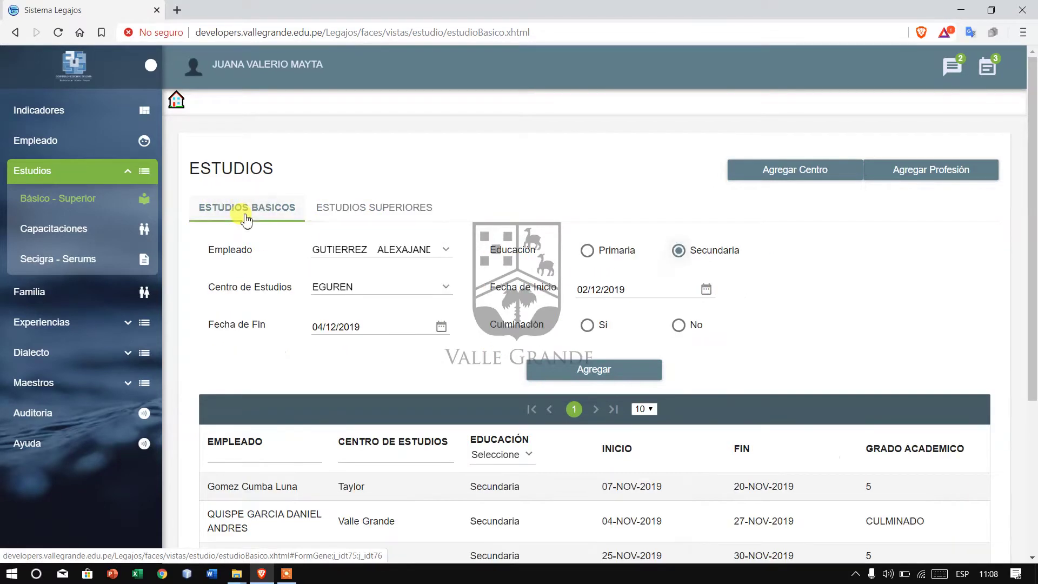
click(452, 249)
click(452, 250)
click(339, 256)
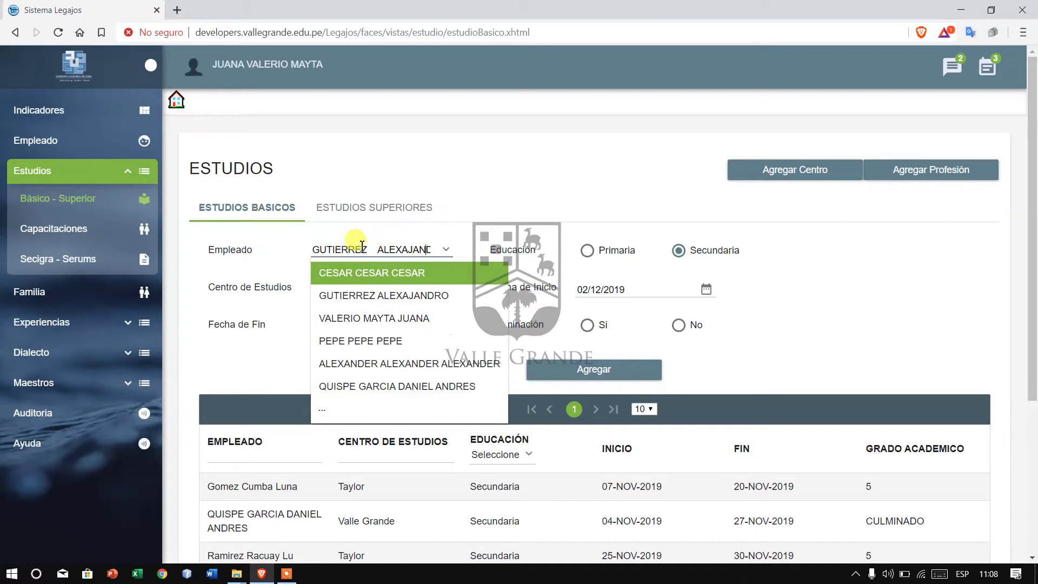
click(427, 246)
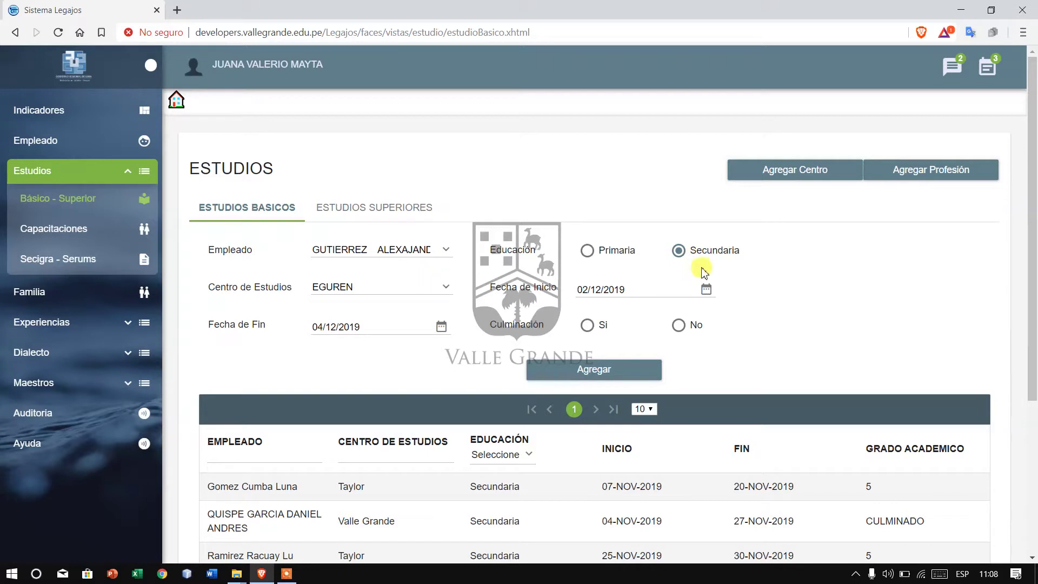
Choose EGUREN as the Centro de Estudios, set Culminación to Si and add the basic studies record.
click(446, 287)
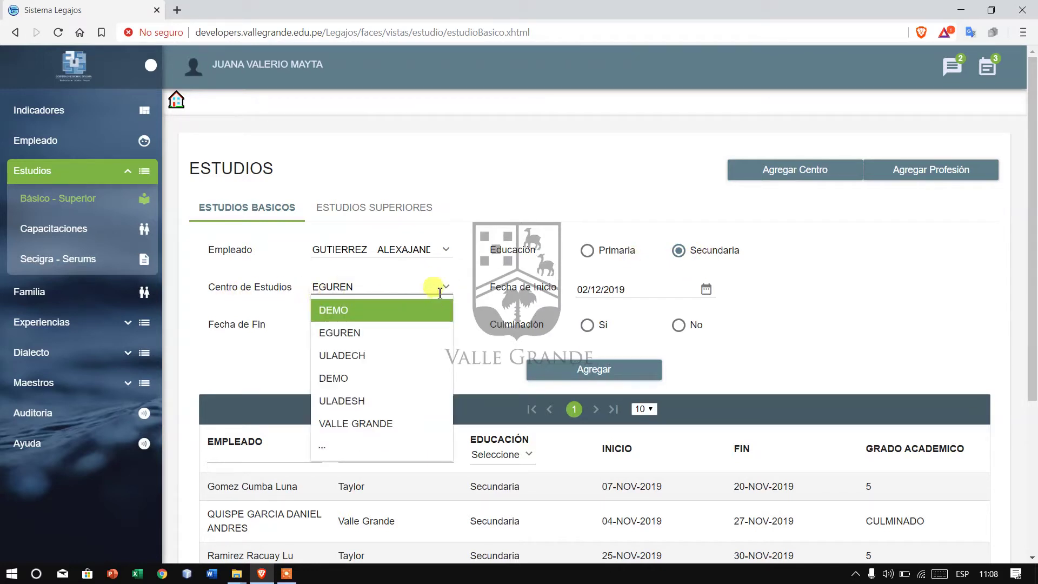
click(385, 331)
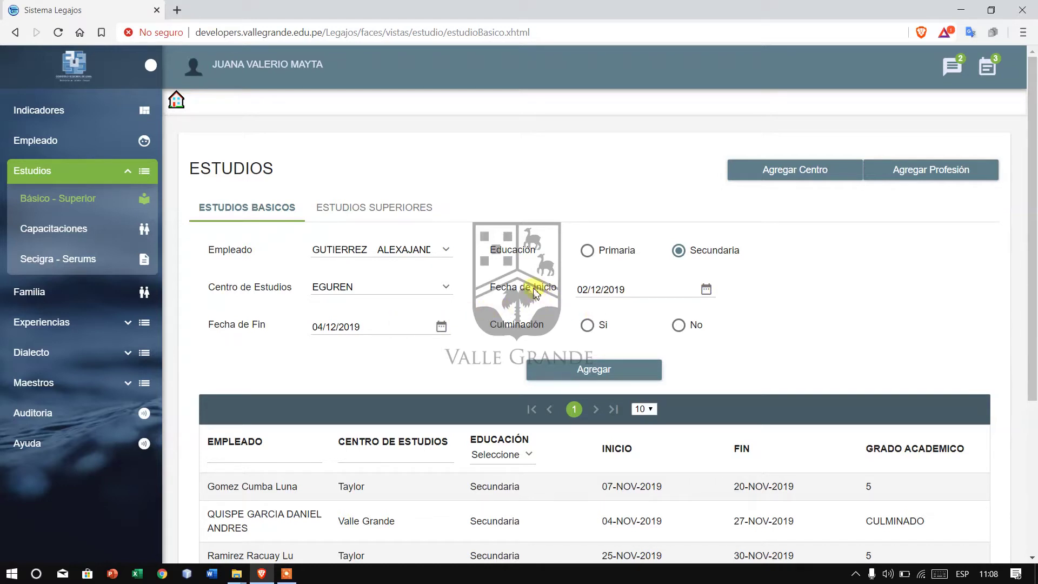
click(588, 327)
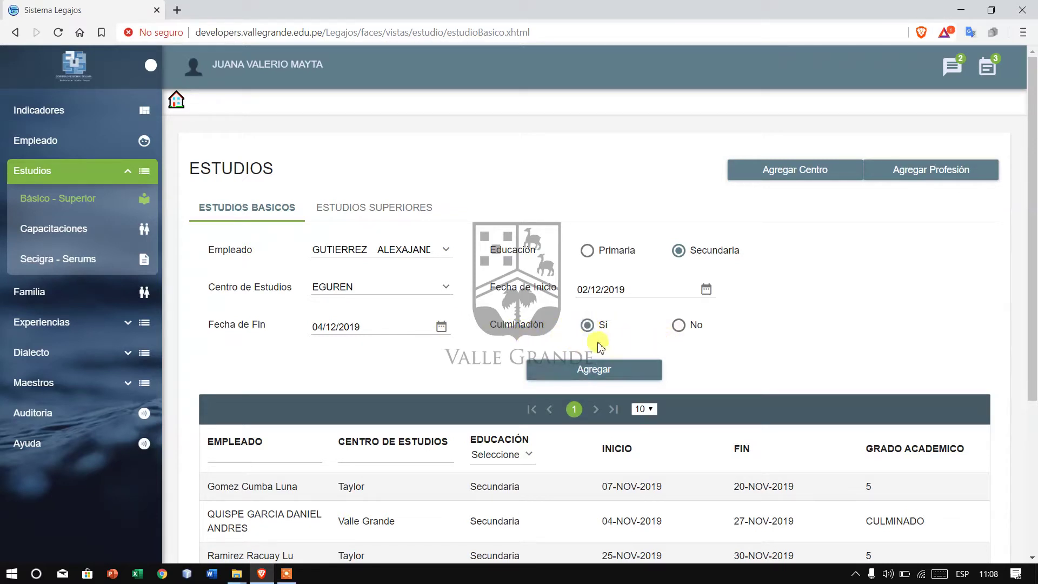
click(679, 326)
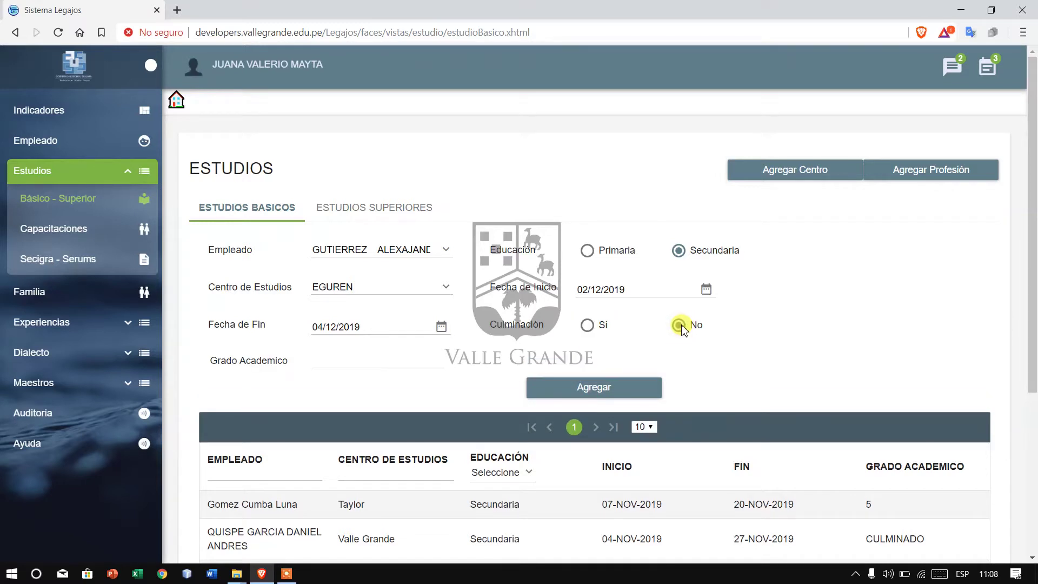
click(334, 361)
click(588, 326)
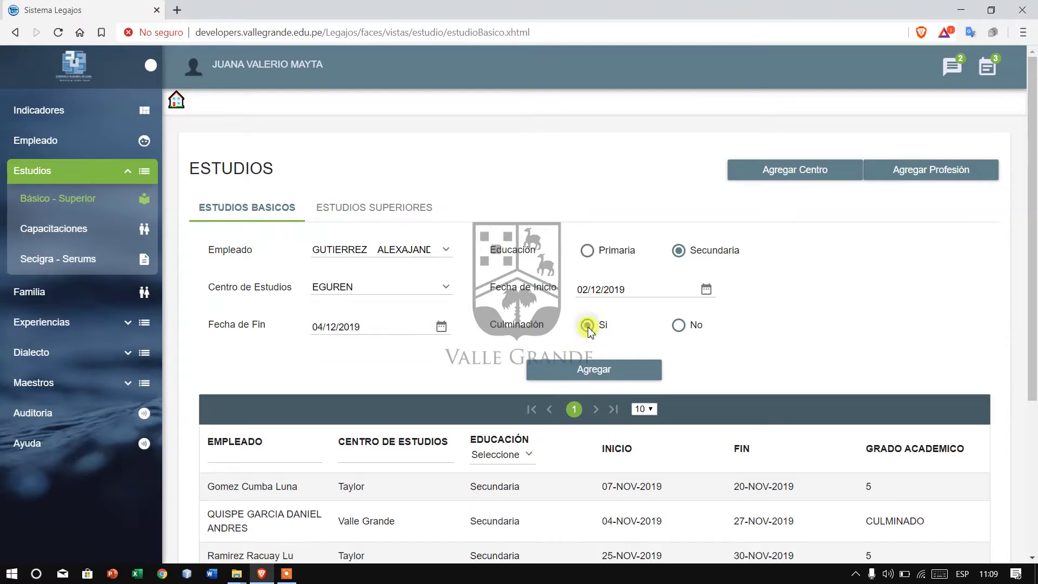
click(593, 370)
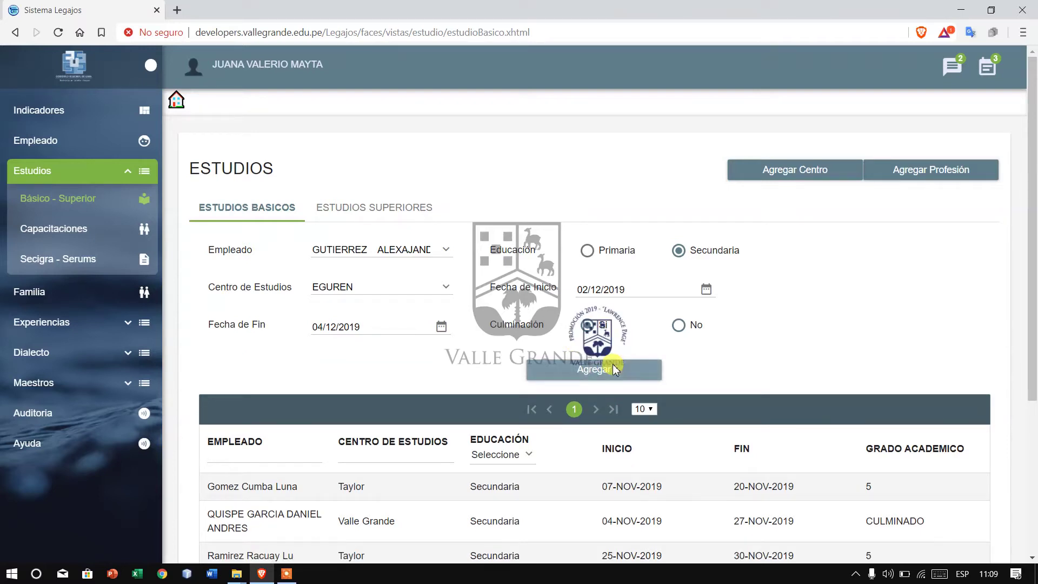
Examine the basic studies table, including the newly added record and the employee, centre and education filters.
scroll(502, 418, down, 1)
scroll(503, 419, down, 1)
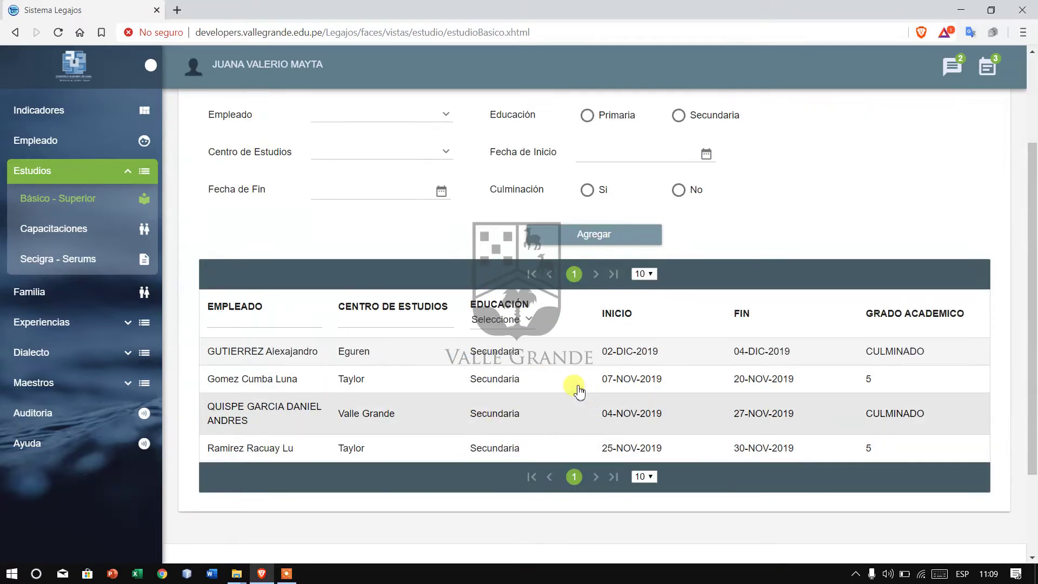
click(273, 318)
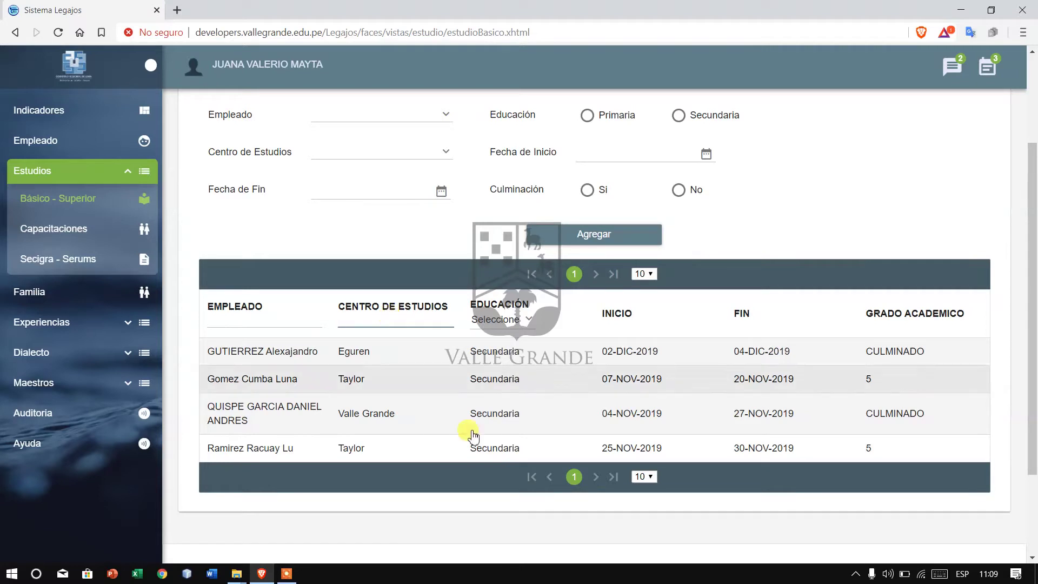
click(264, 352)
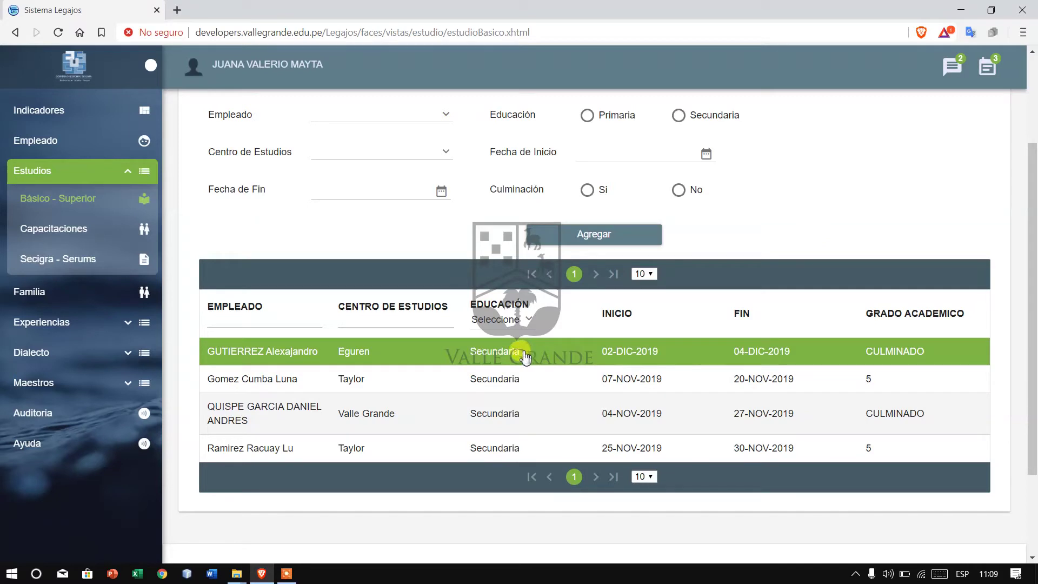
click(522, 324)
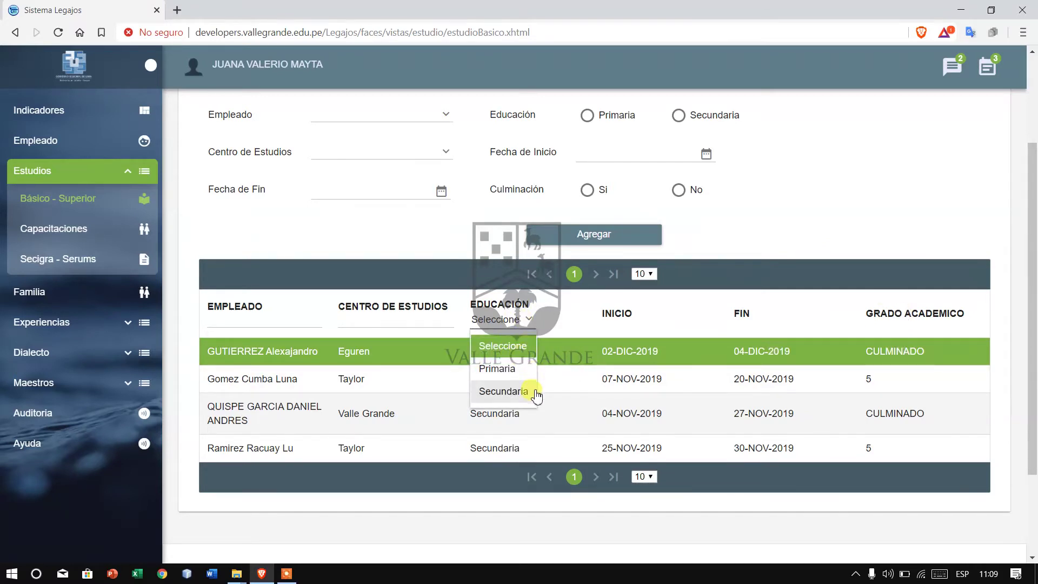
scroll(527, 346, down, 2)
scroll(527, 345, up, 3)
click(528, 334)
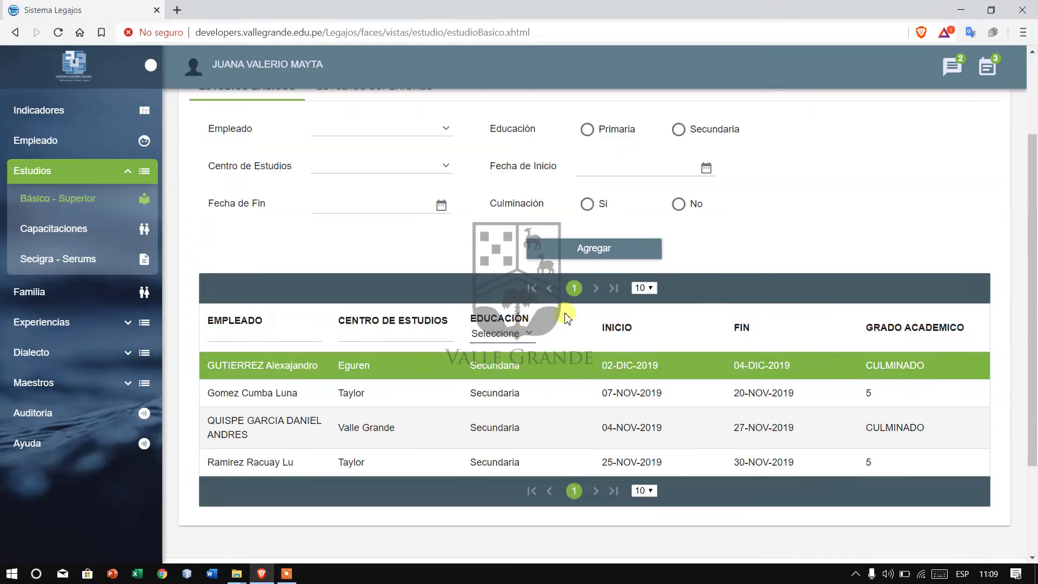
scroll(556, 305, up, 2)
scroll(463, 285, down, 4)
scroll(462, 281, up, 3)
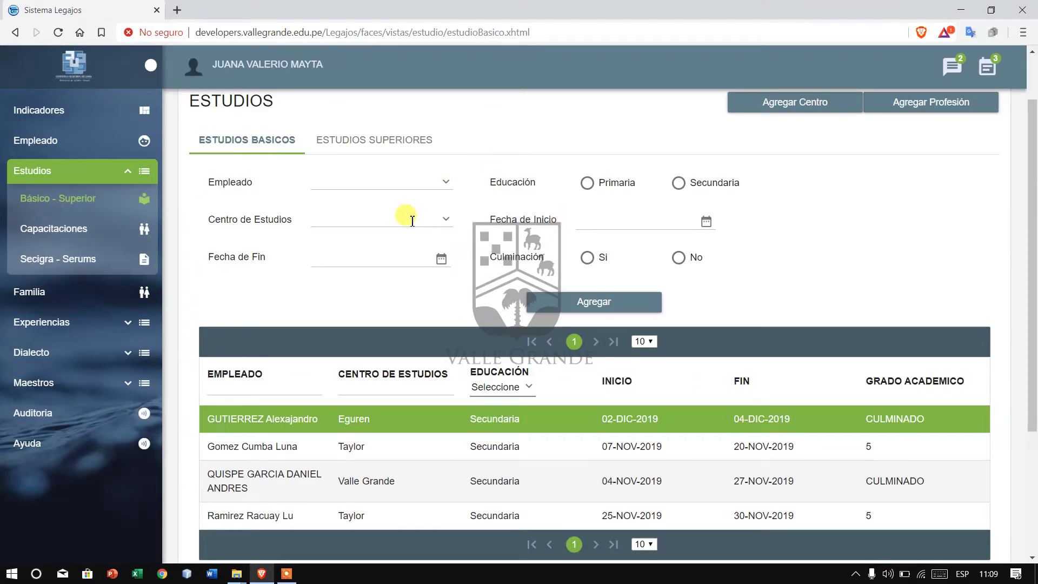
Start an Estudios Superiores record by selecting the employee and setting Educación to Universidad.
click(350, 142)
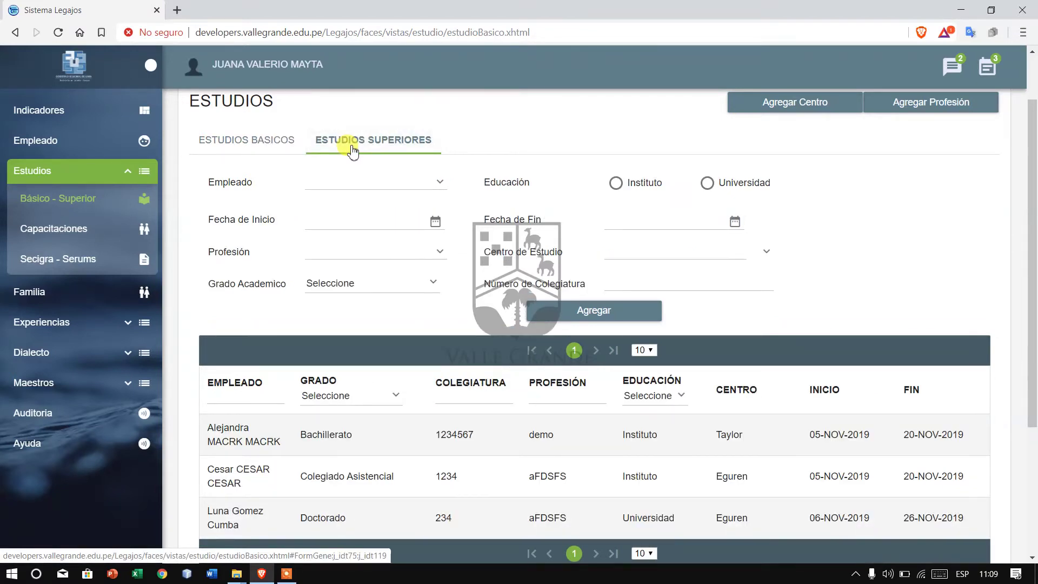
click(369, 187)
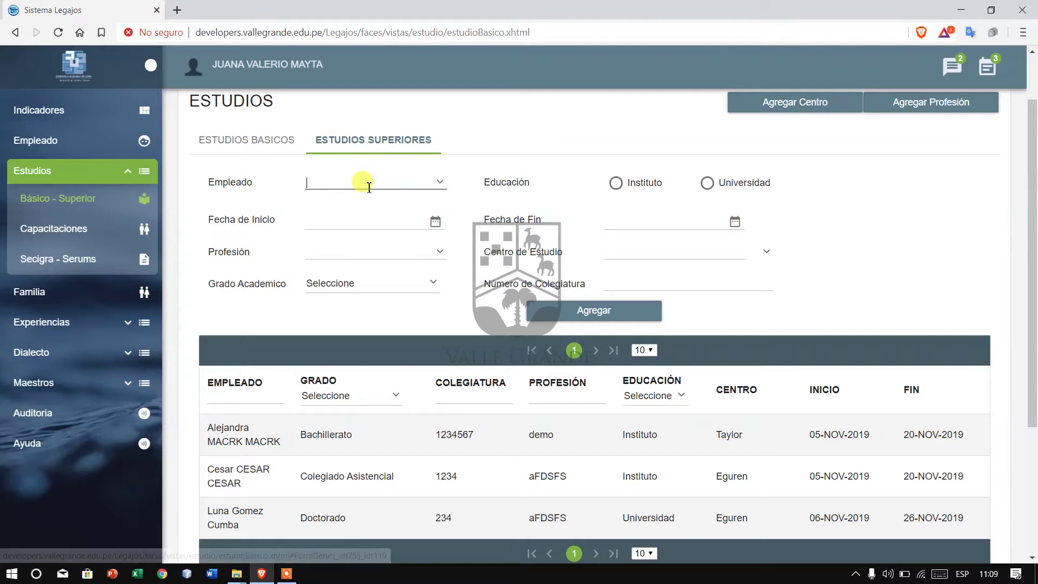
click(442, 182)
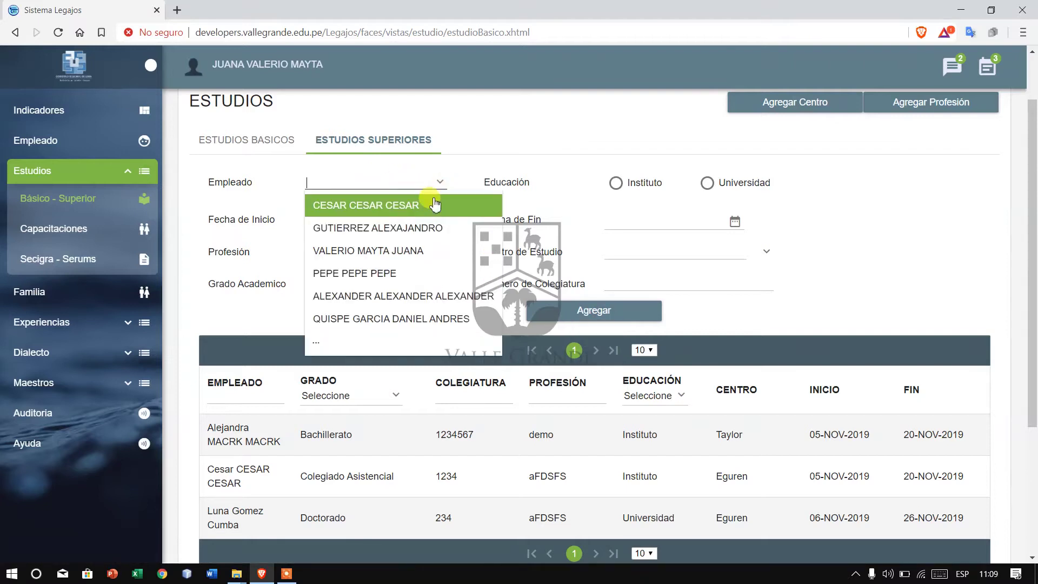
click(390, 249)
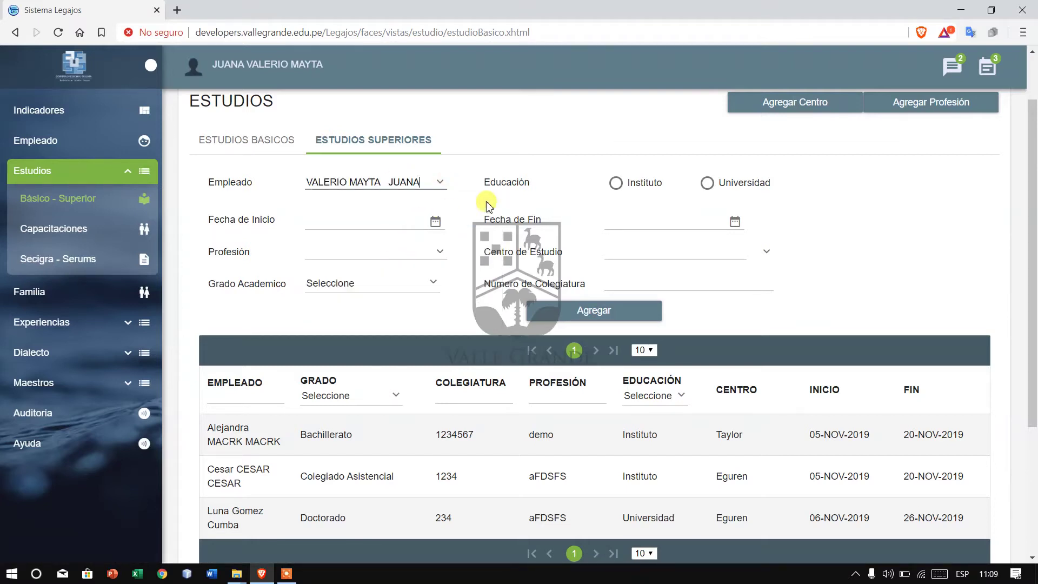
click(708, 187)
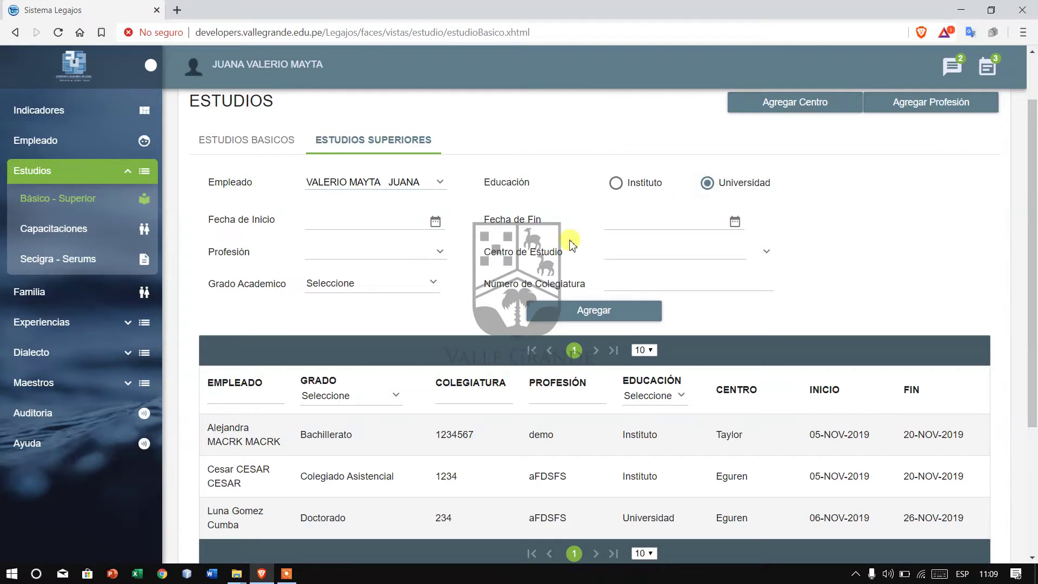
Set the higher studies start date to 01/12/2019 and the end date to 04/12/2019.
click(342, 225)
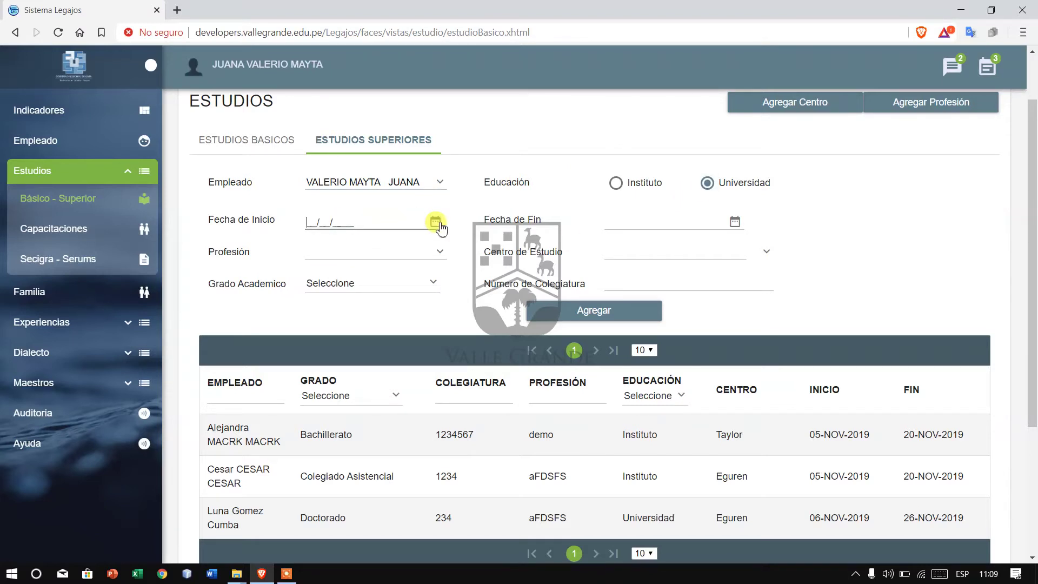
click(435, 222)
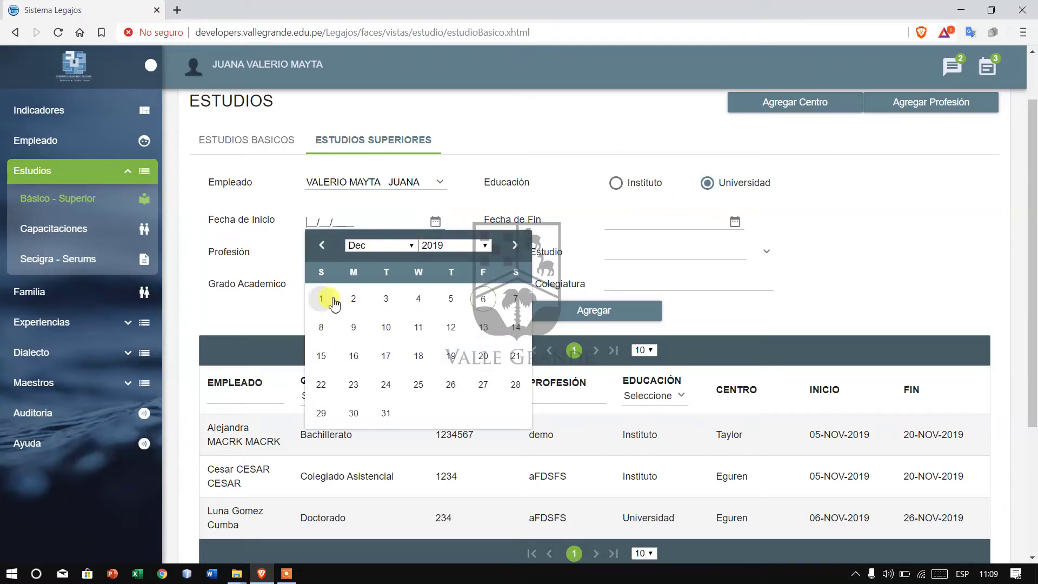
click(336, 297)
click(734, 222)
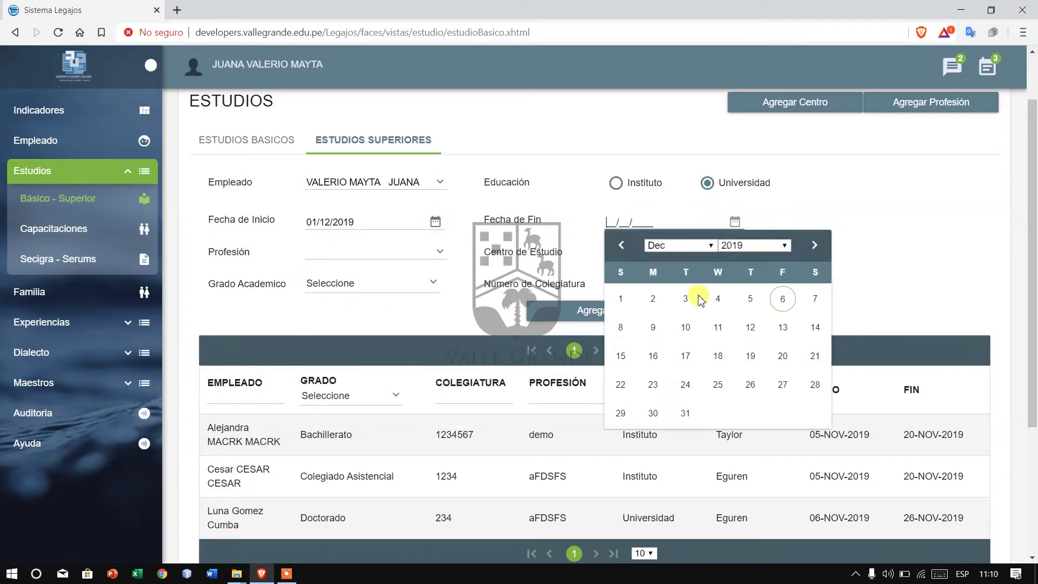
click(711, 305)
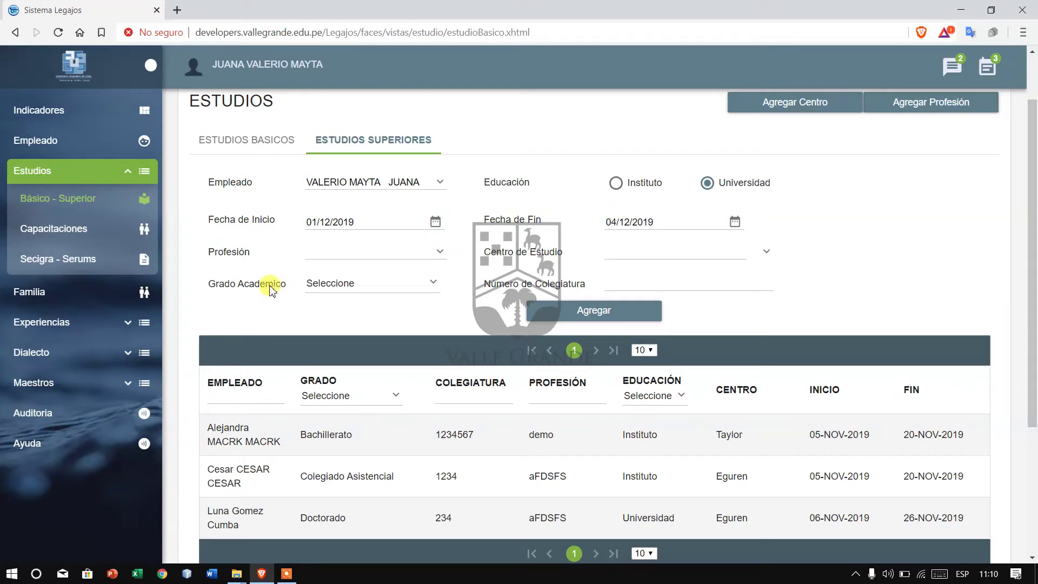
Add a new profession named Analista with the abbreviation An and select it as the record's Profesión.
click(416, 252)
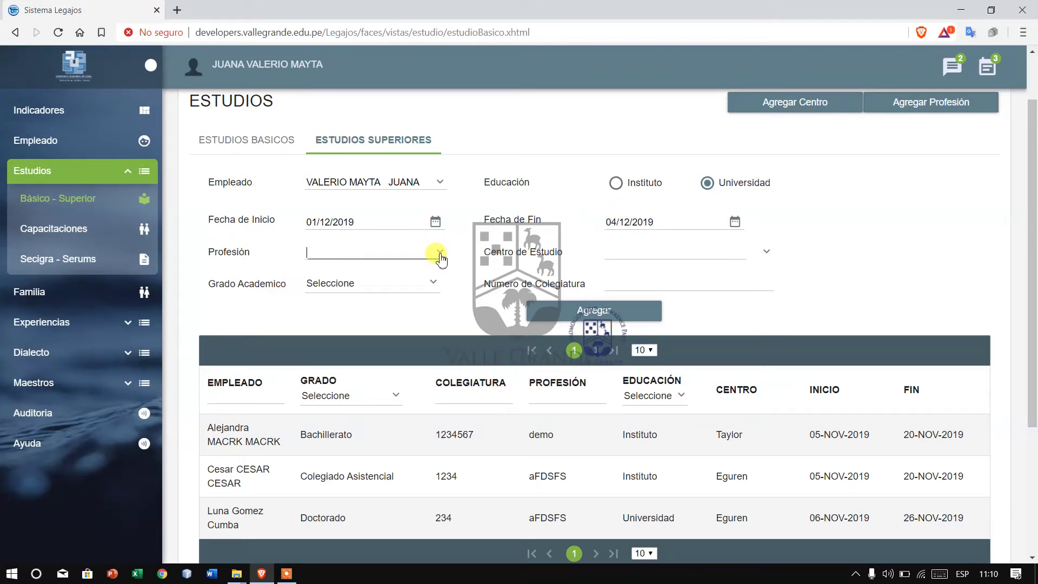
click(440, 255)
scroll(343, 371, up, 1)
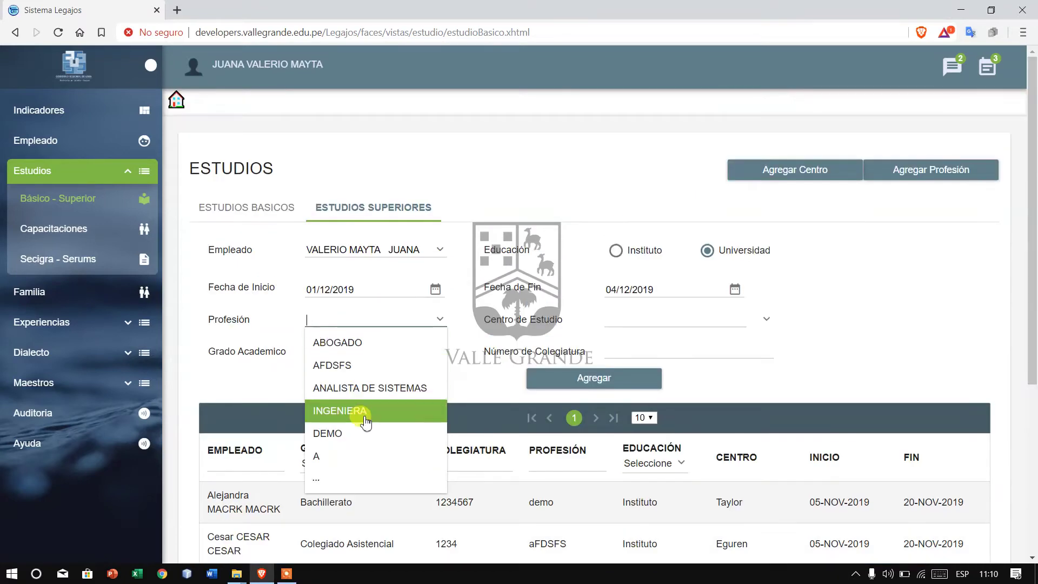
click(922, 172)
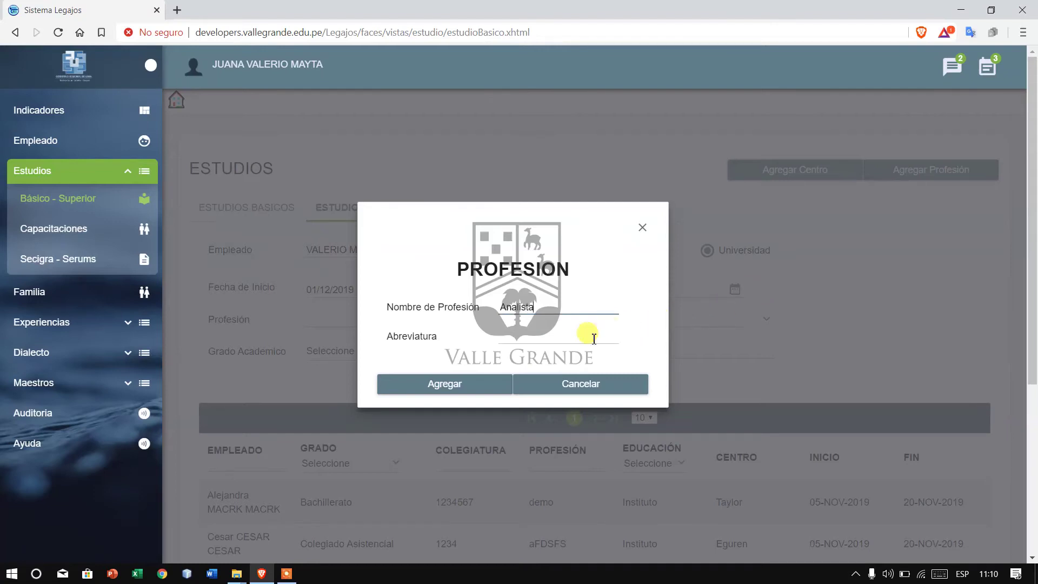
text(An)
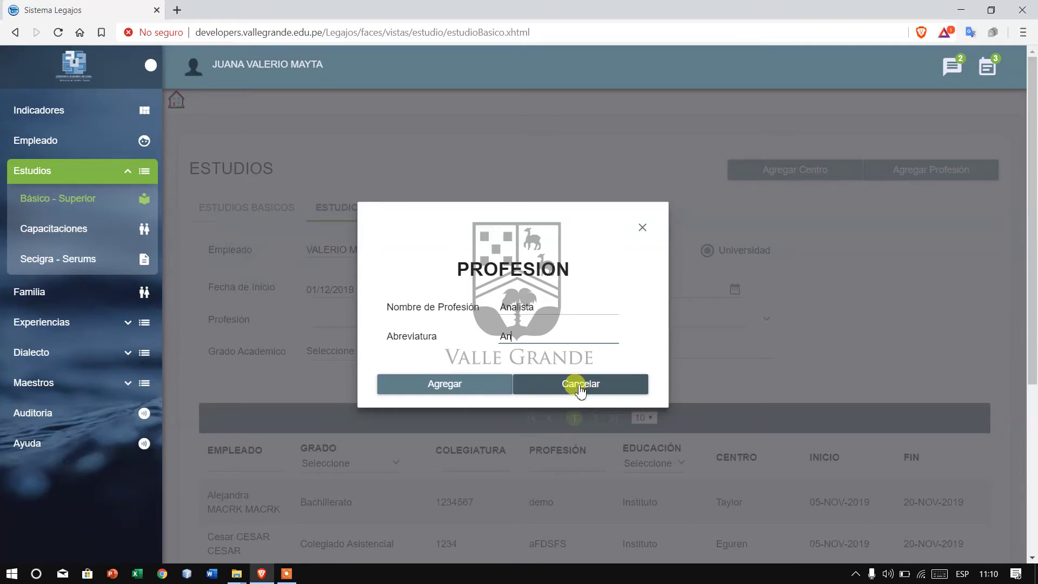
click(482, 394)
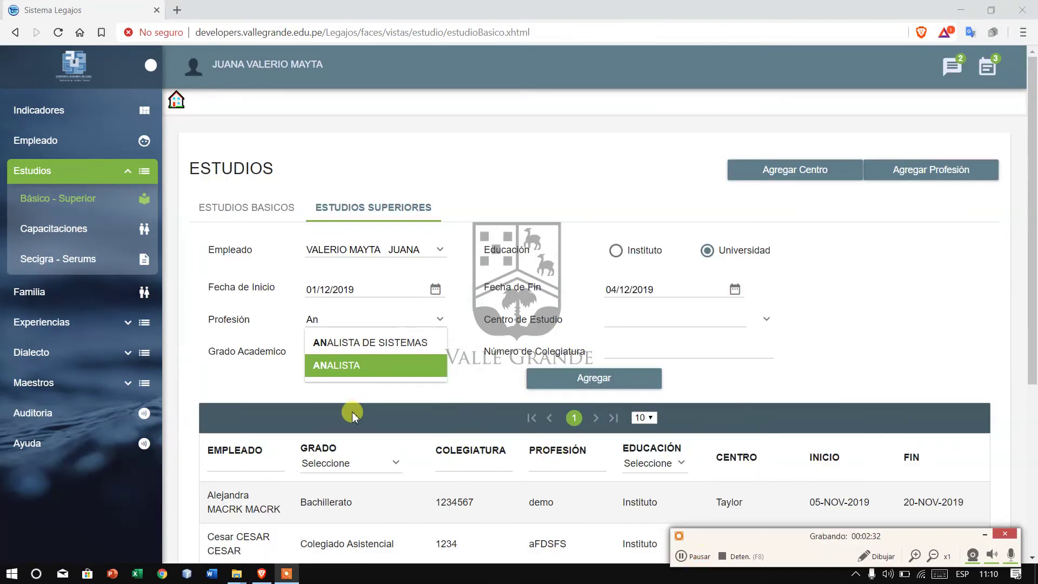
click(372, 366)
Check the available study centres and the form for adding a centre, and leave that form without adding one.
click(656, 319)
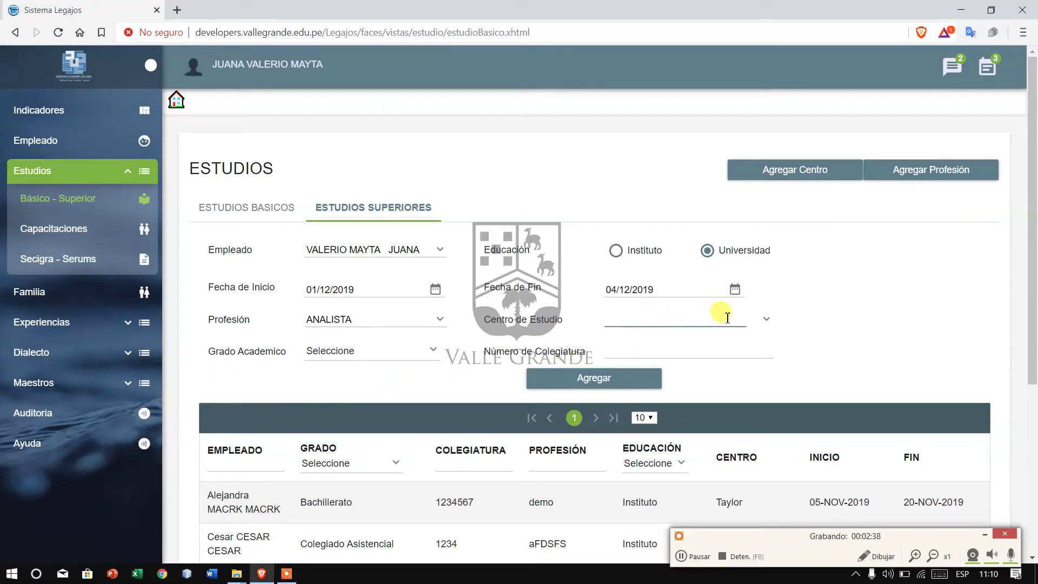
click(767, 322)
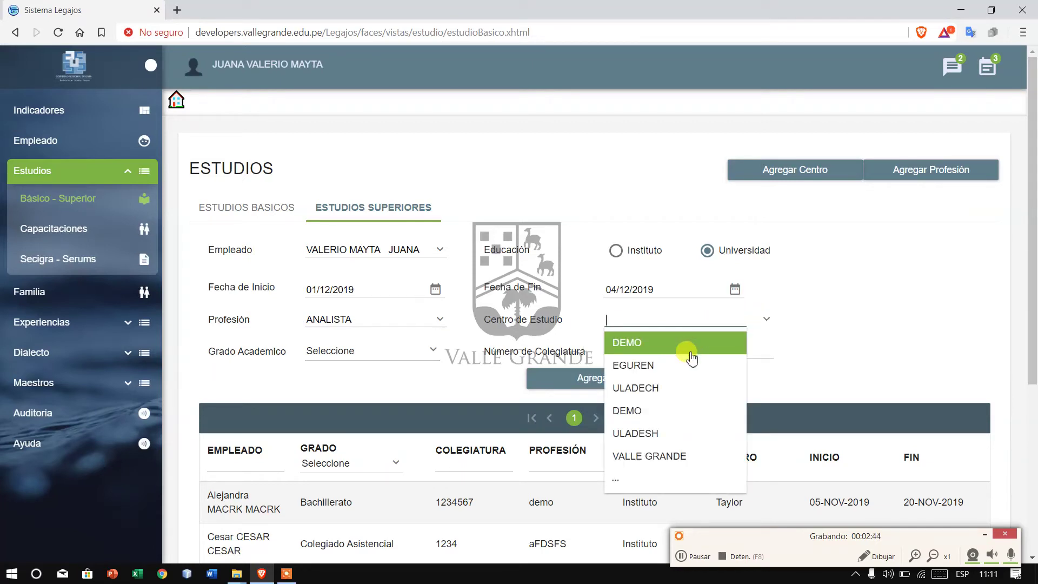
click(784, 174)
click(492, 314)
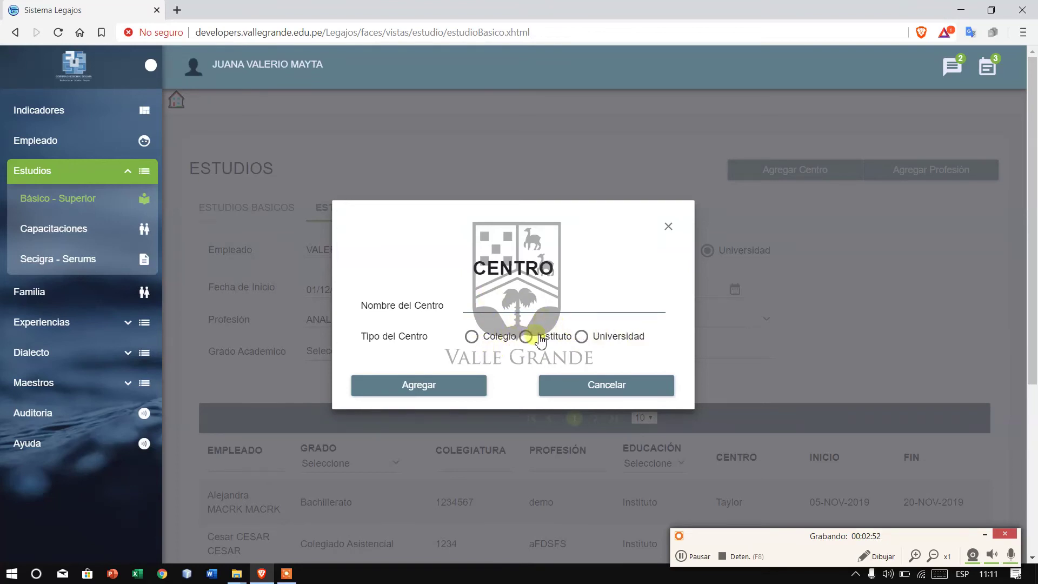
click(620, 388)
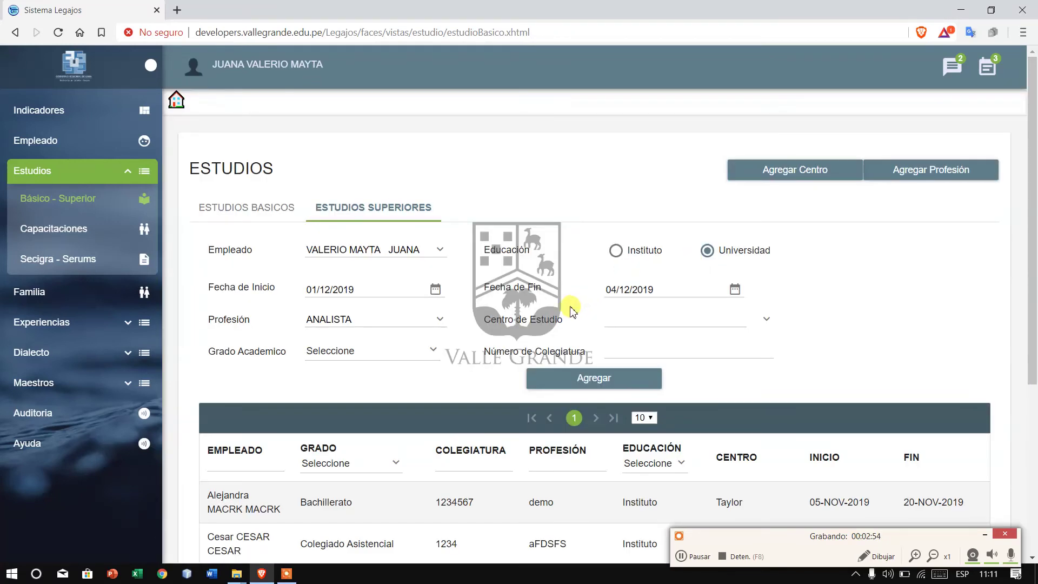
Set the higher studies record's Centro de Estudio to VALLE GRANDE and its Grado Academico to Colegiado Asistencial.
click(768, 325)
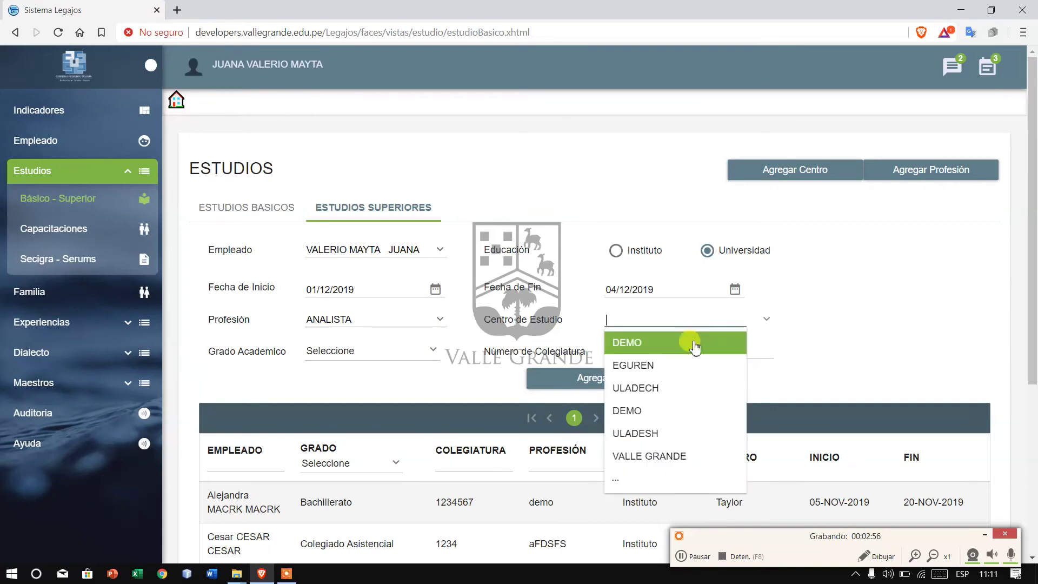
click(656, 454)
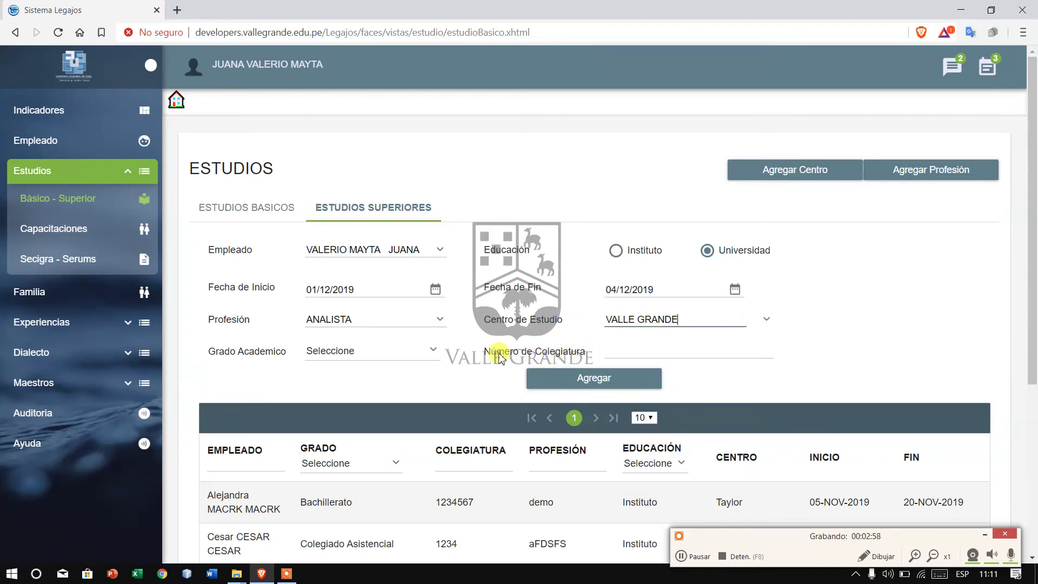
click(397, 353)
scroll(376, 422, down, 3)
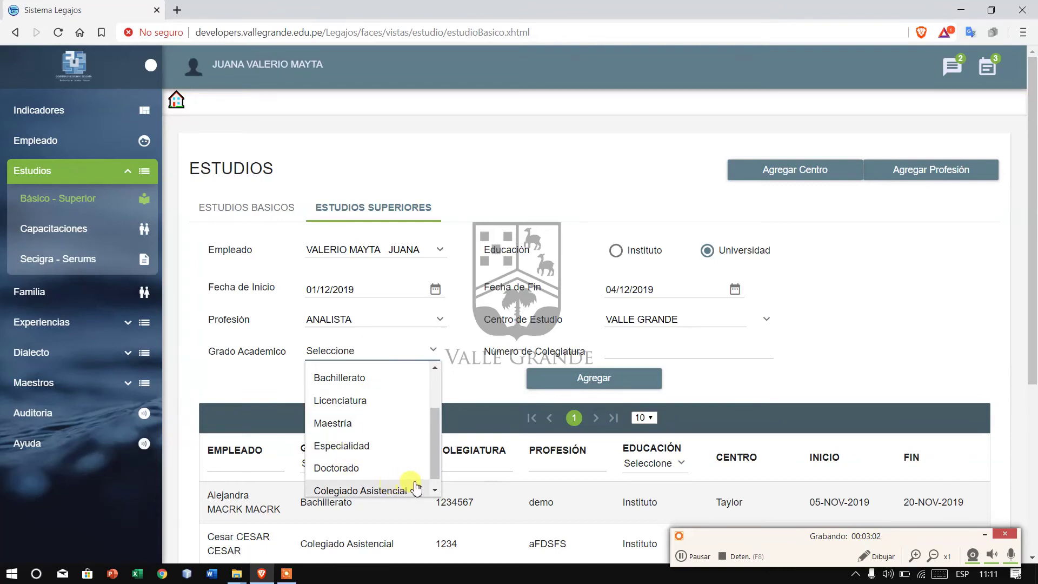
click(396, 490)
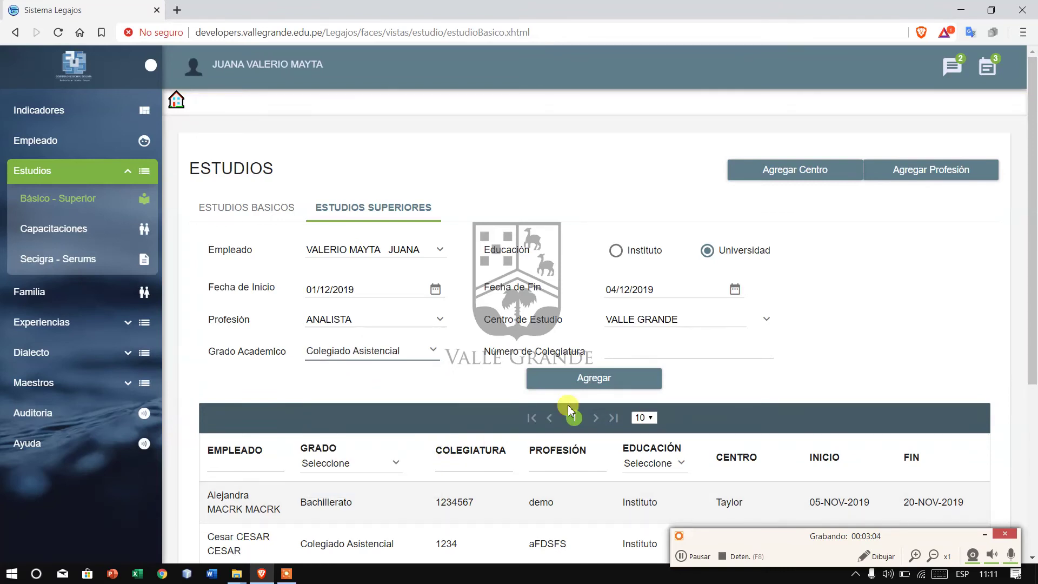
Enter the employee's Número de Colegiatura, add the higher studies record, and dismiss the notification.
click(626, 349)
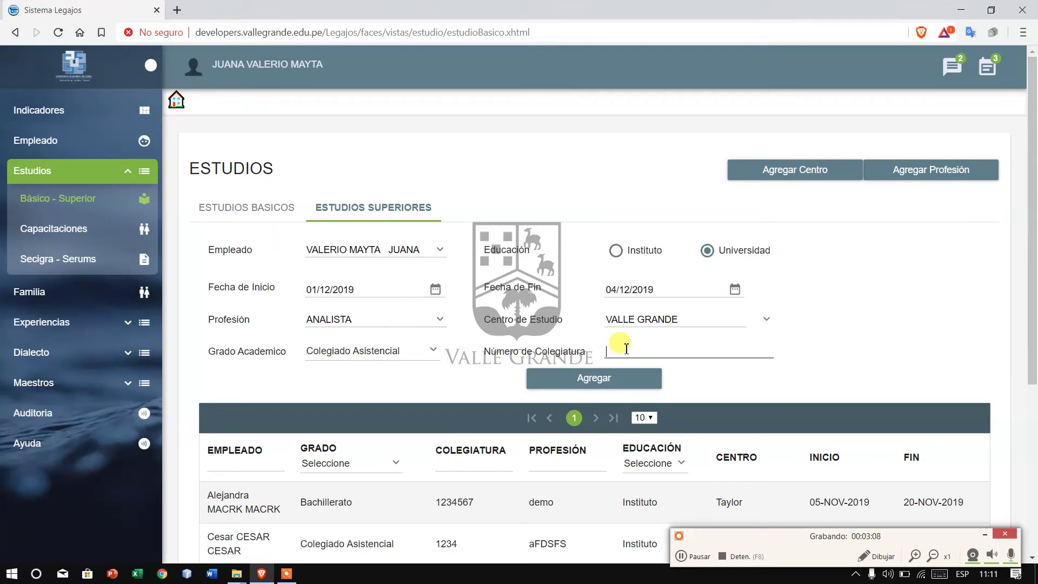
text(565664)
click(611, 381)
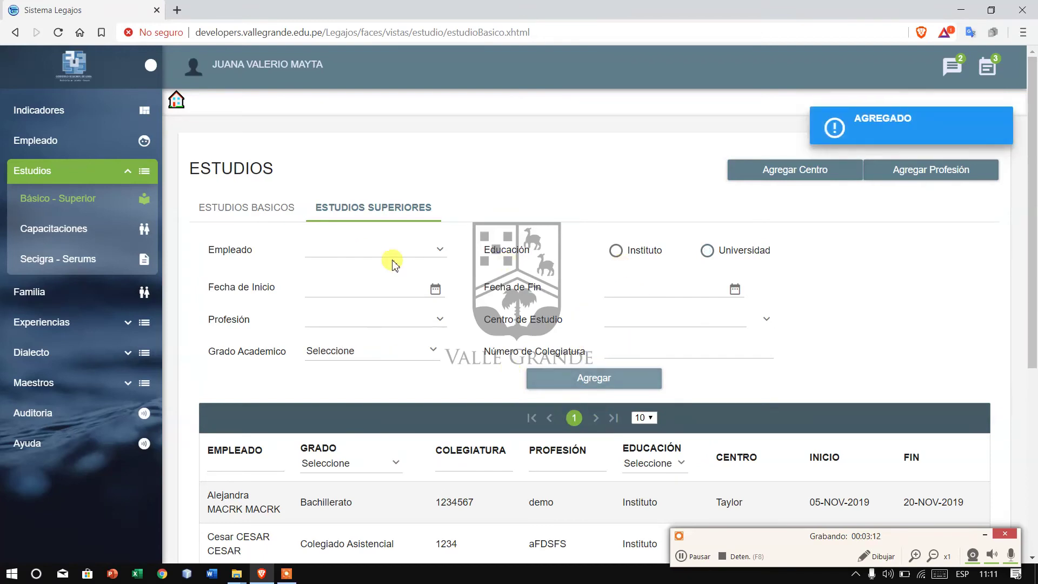
click(839, 124)
Examine the higher studies table, selecting the second record and checking the Colegiatura and Profesión column filters.
scroll(741, 301, down, 3)
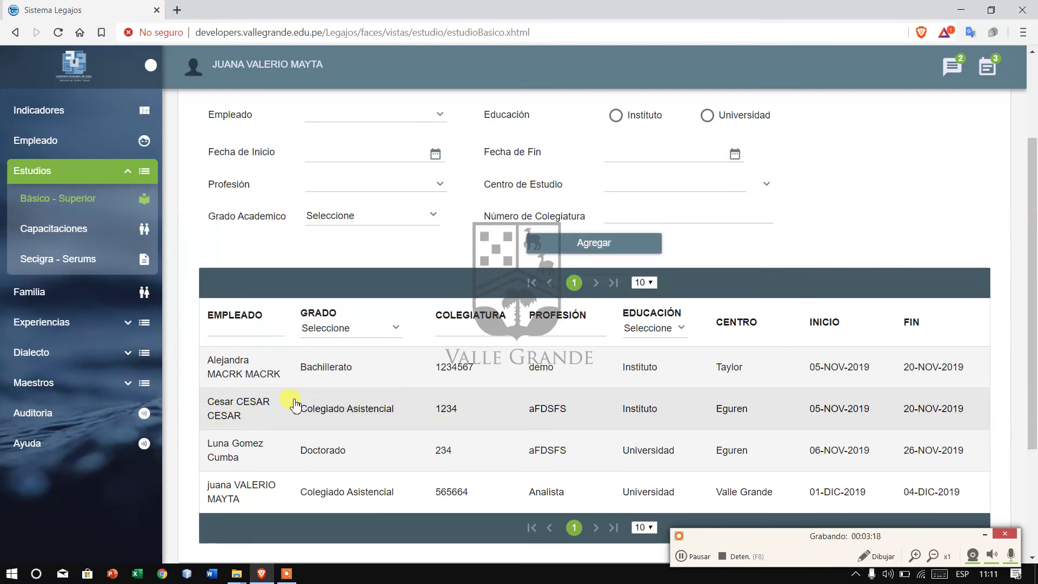
click(260, 414)
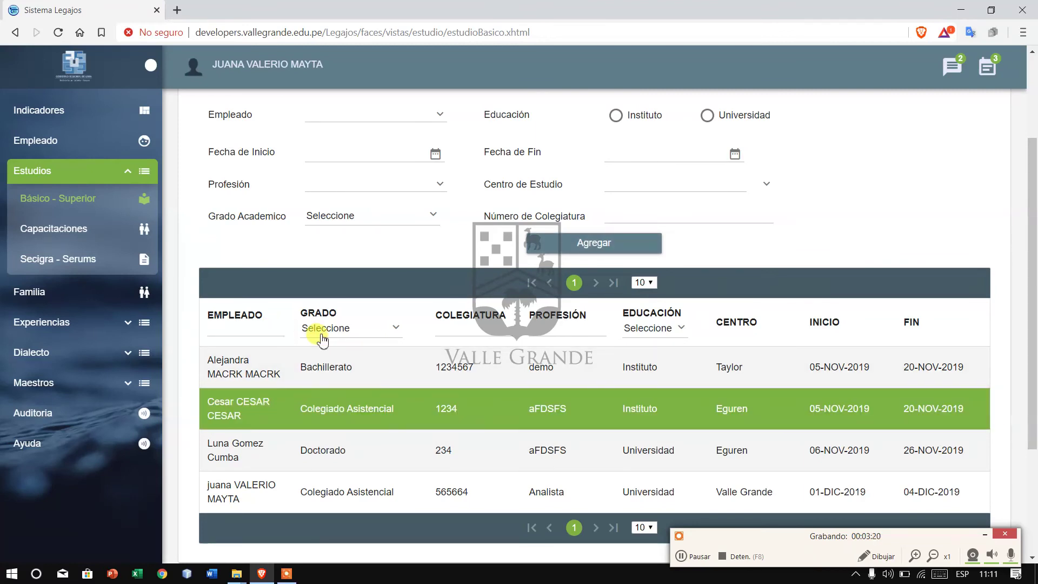
click(481, 334)
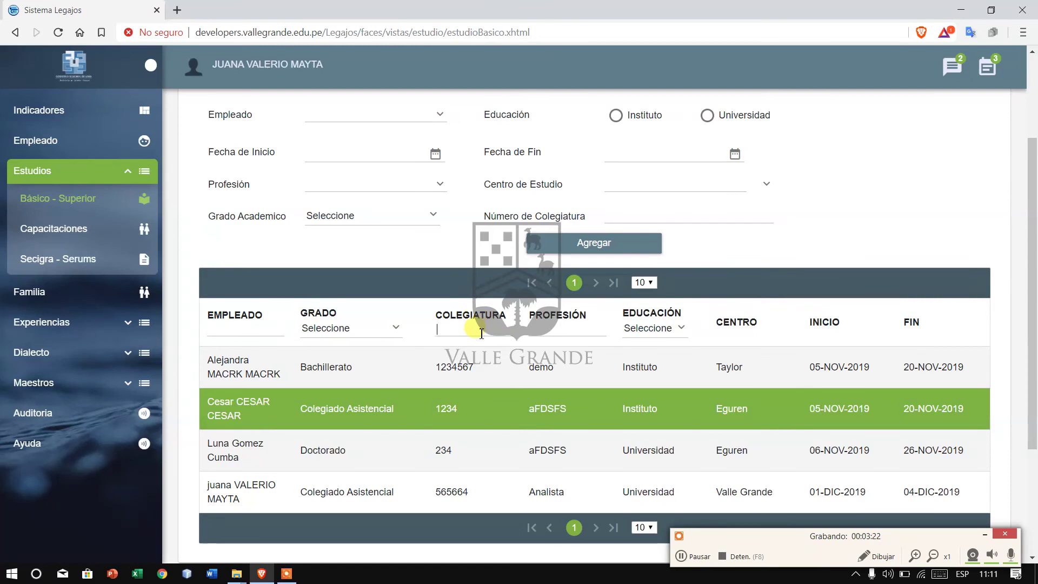
click(545, 329)
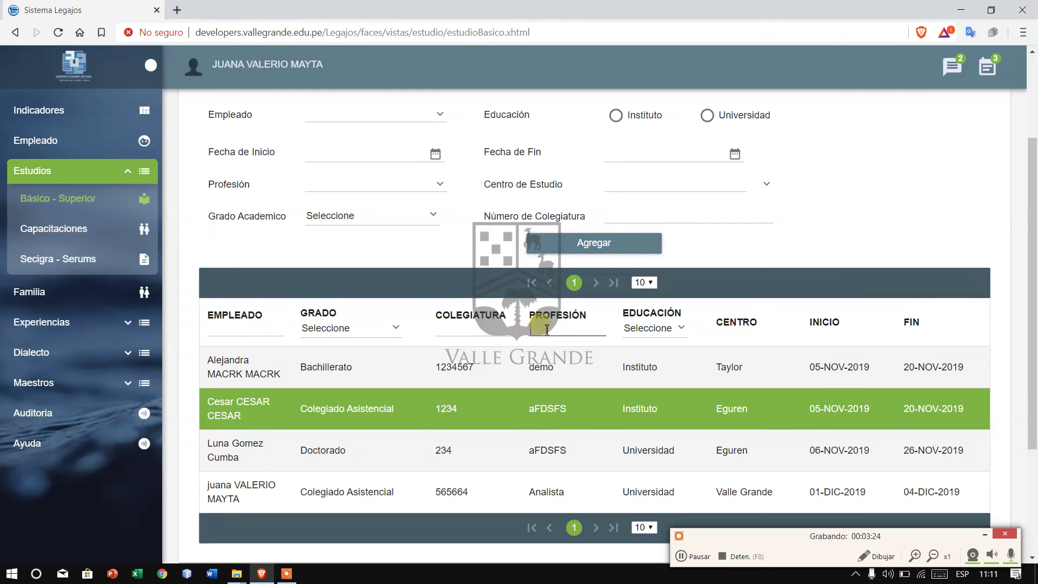
click(471, 336)
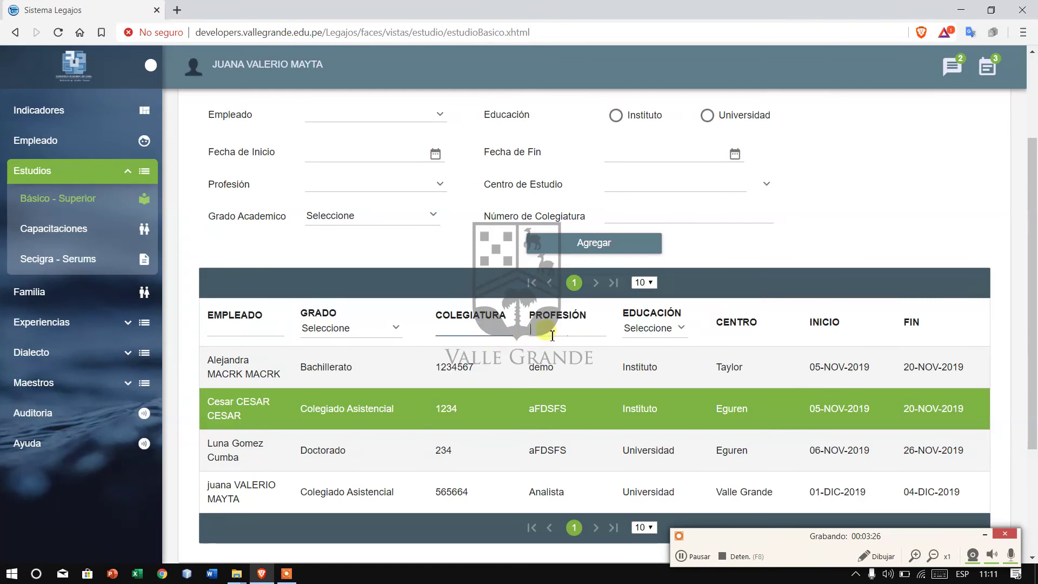
Check the Modificar Datos form for the second higher studies record, and cancel it without modifying anything.
right_click(408, 417)
click(435, 434)
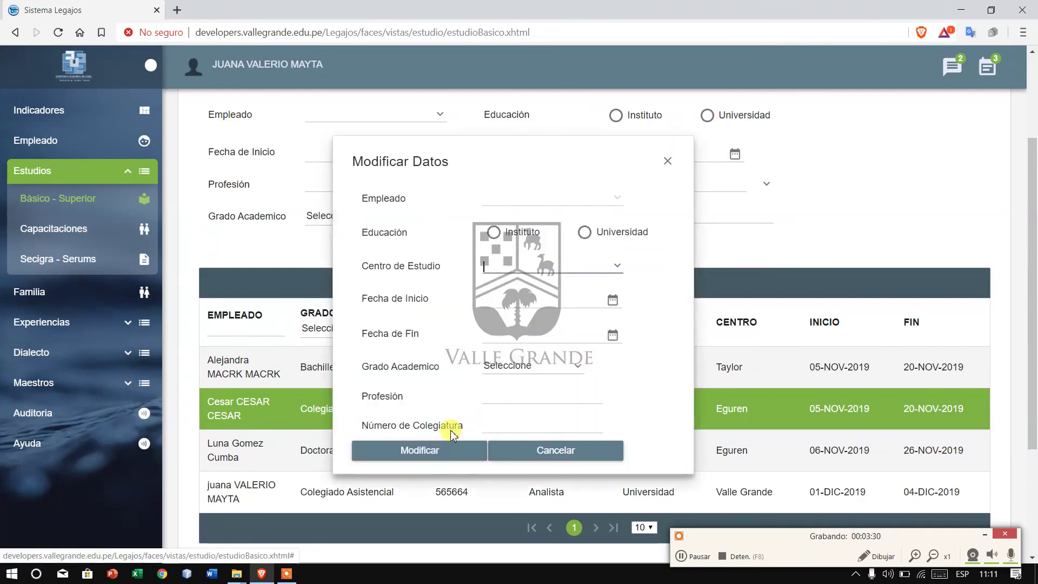
scroll(556, 284, down, 3)
scroll(557, 283, up, 1)
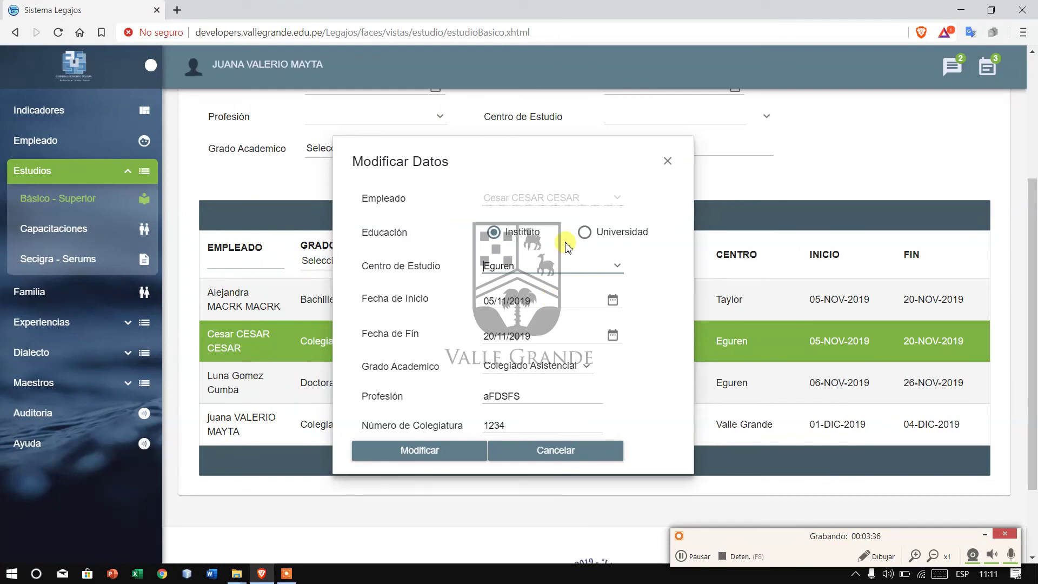
click(582, 449)
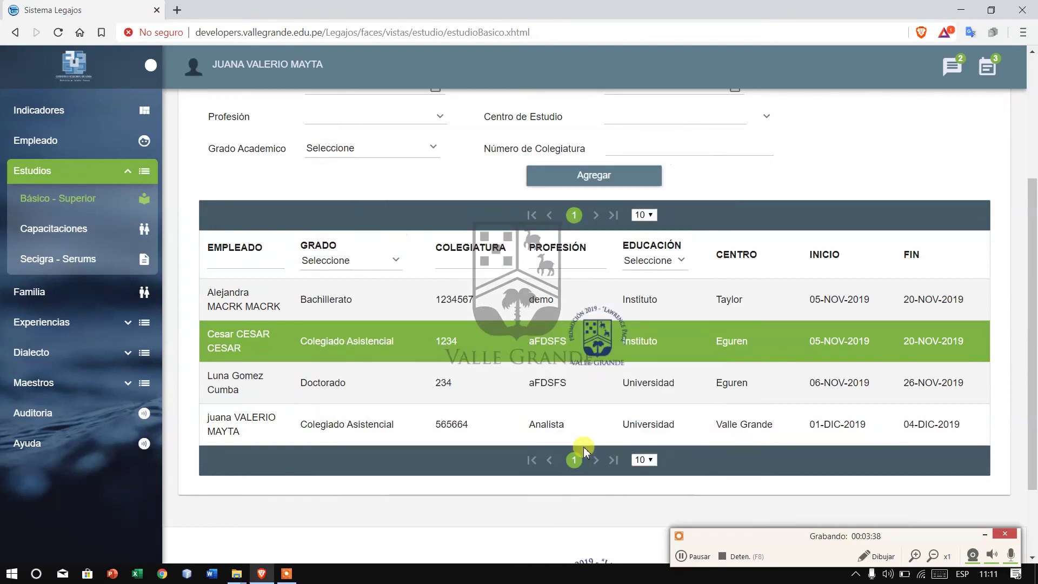
Check the delete confirmation for the second higher studies record, and dismiss it without deleting the record.
right_click(559, 340)
click(573, 366)
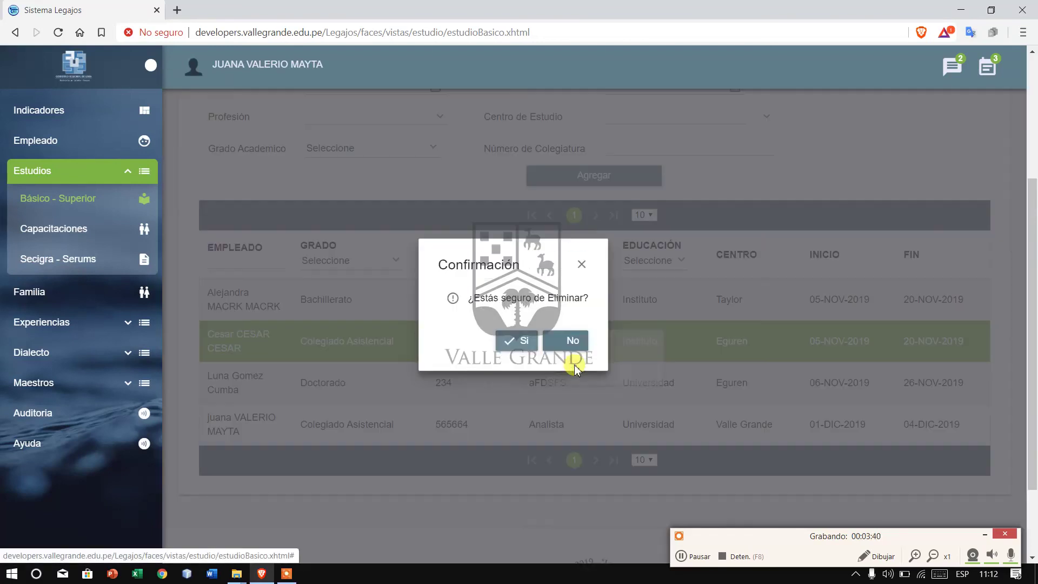
click(582, 264)
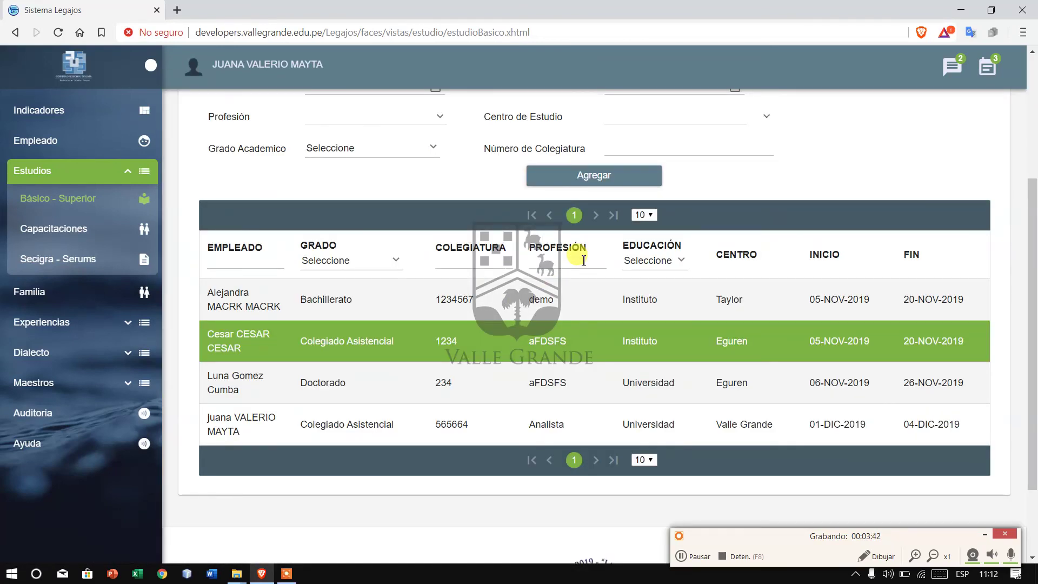